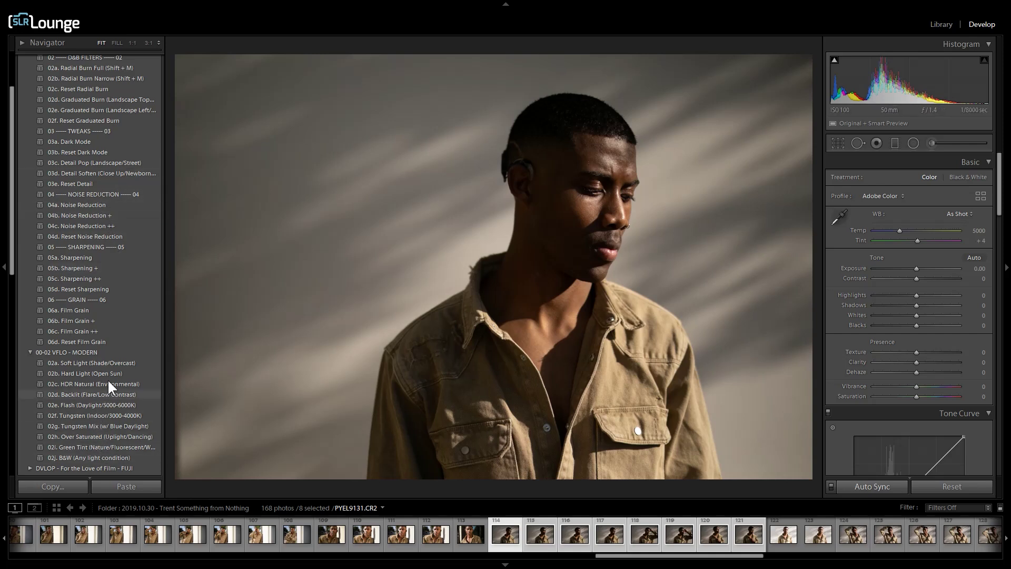
Step: Apply the B&W, Detail Pop and Radial Burn Narrow presets to the portrait
left_click(103, 457)
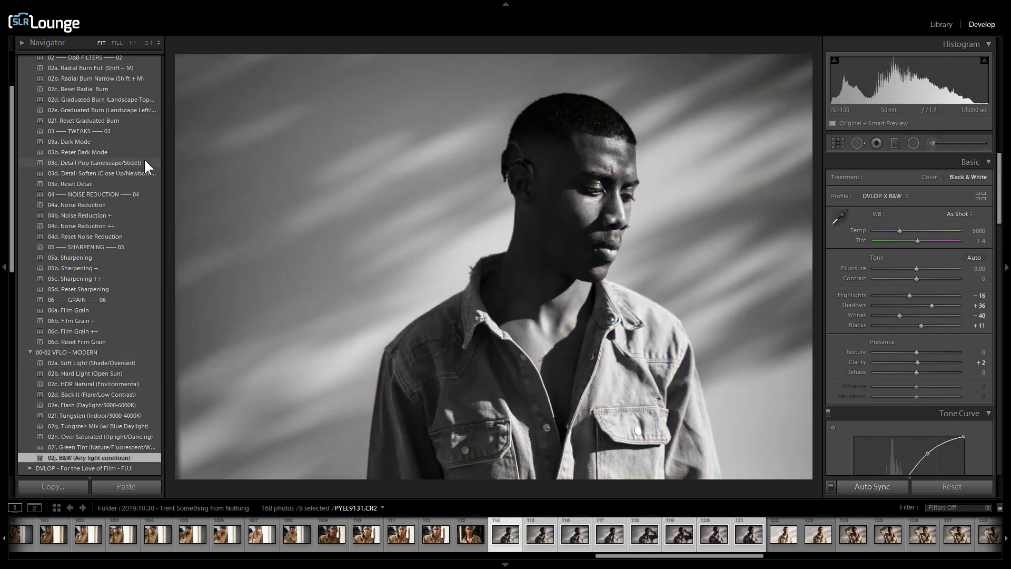
left_click(135, 162)
scroll(132, 184, "up", 3)
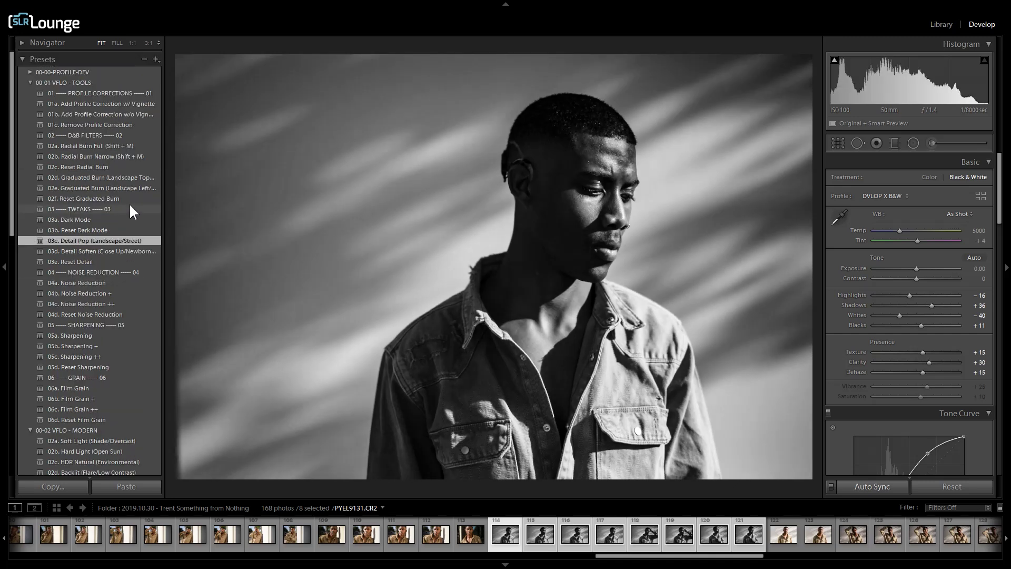
left_click(135, 155)
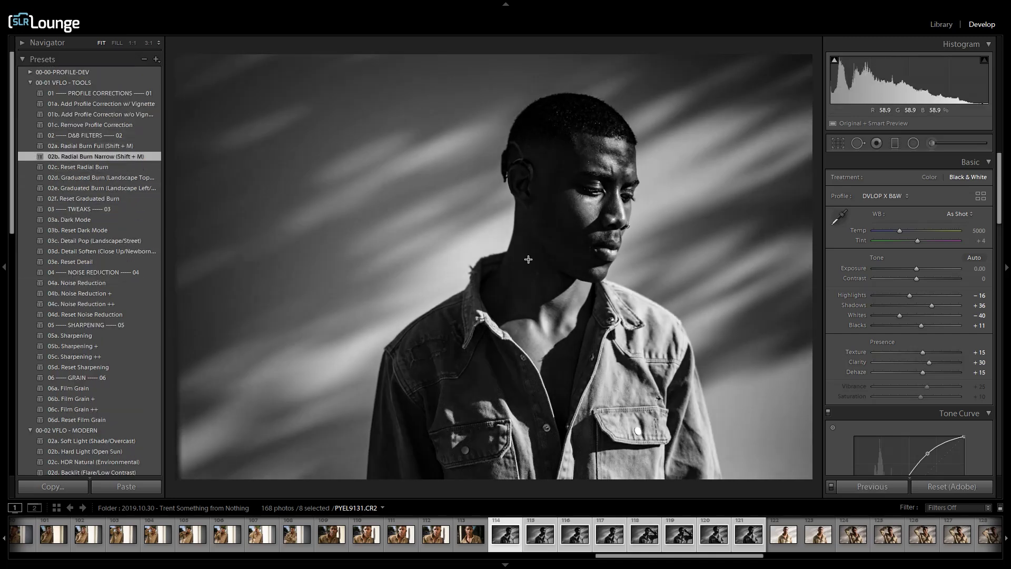
Step: Reposition the radial burn ellipse around the subject's face
key("shift+m")
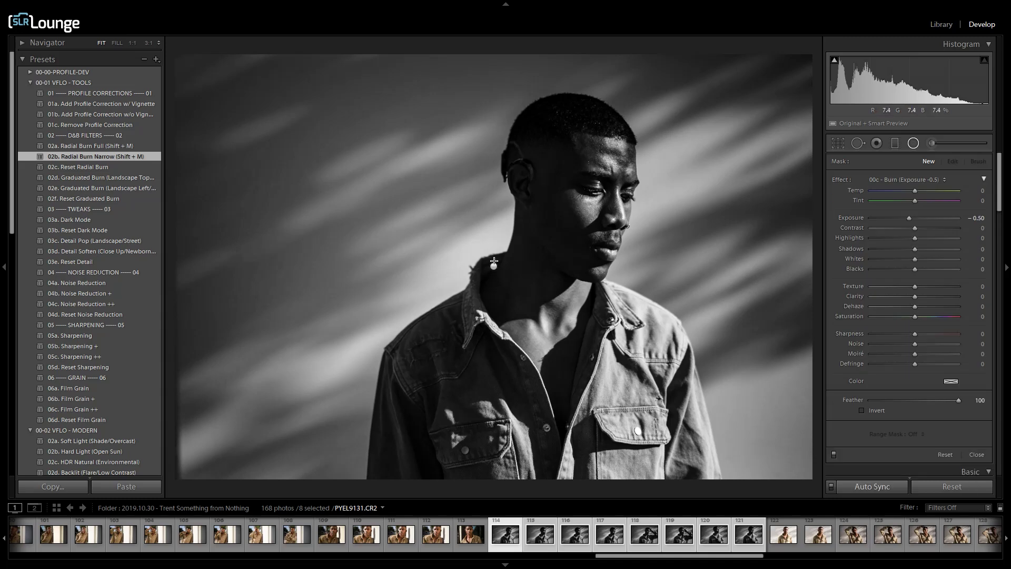
mouse_move(494, 269)
left_mouse_down()
mouse_move(751, 402)
mouse_move(599, 200)
left_mouse_up()
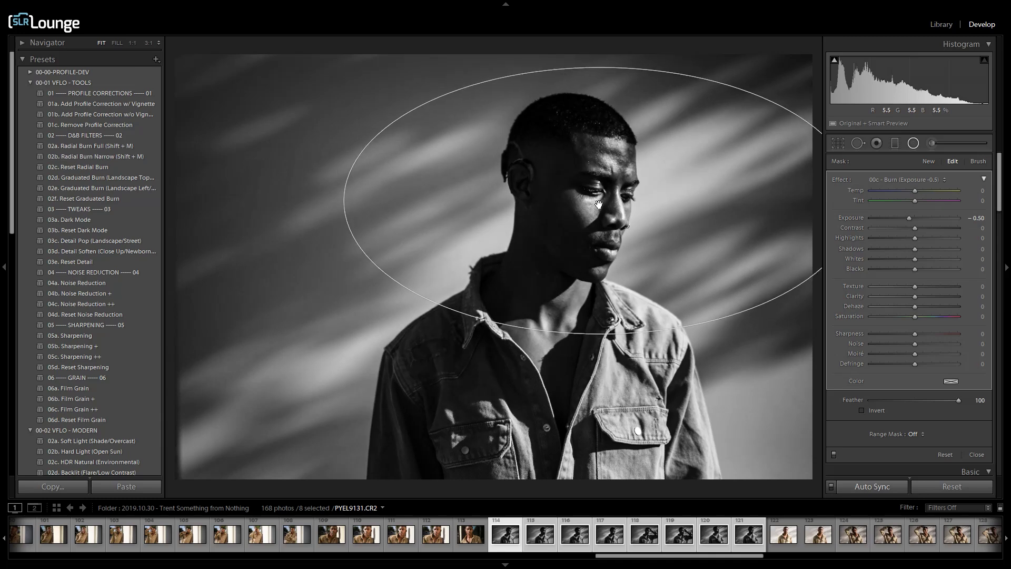
key("d")
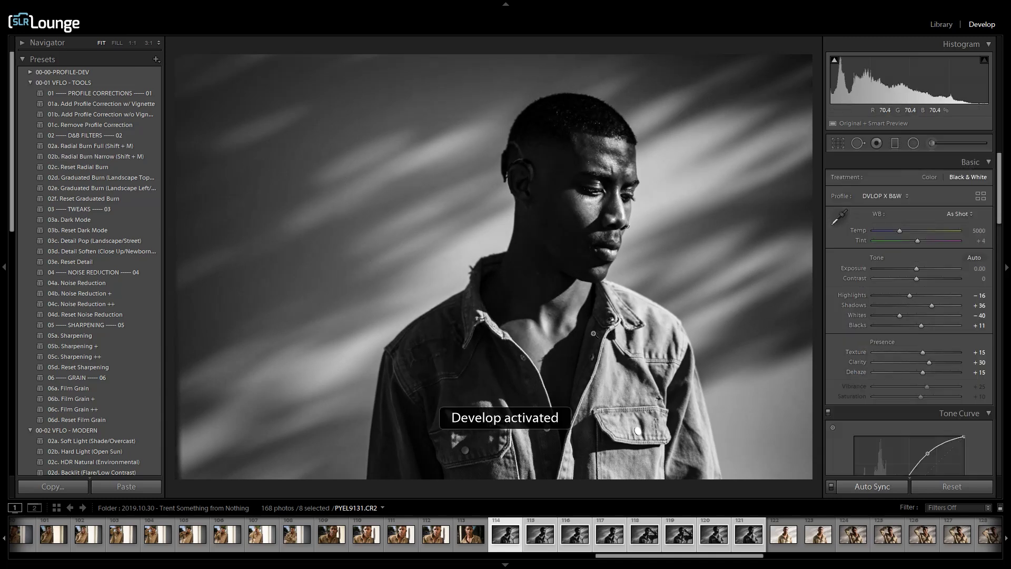
key("shift")
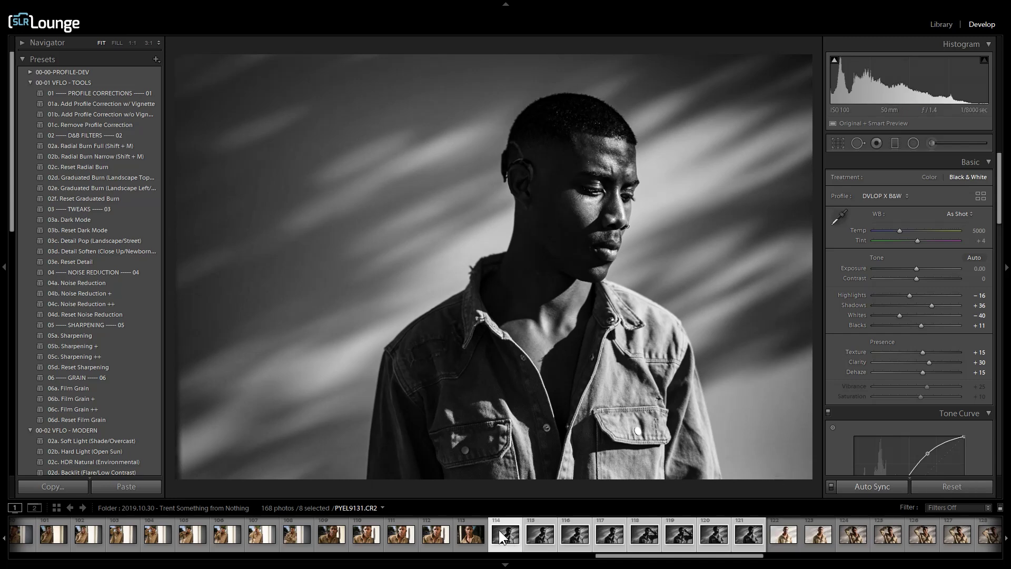
key("ctrl+shift+e")
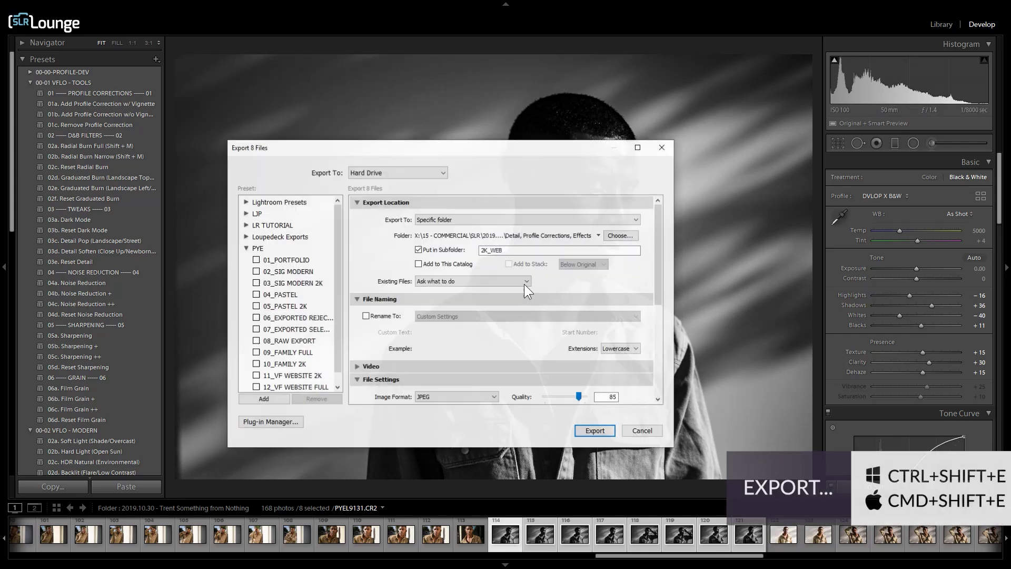
left_click_drag(570, 151, 605, 133)
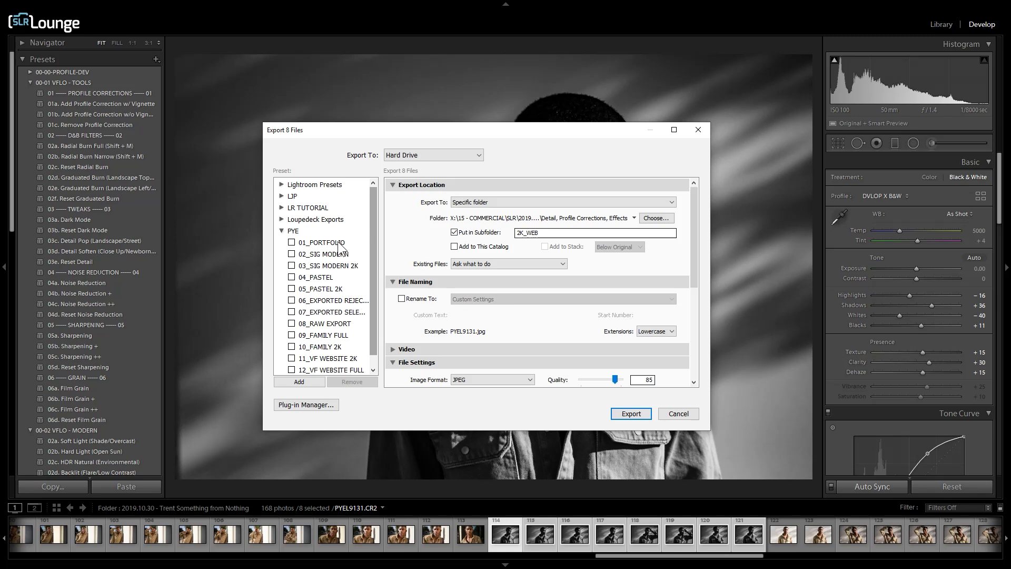
left_click(354, 243)
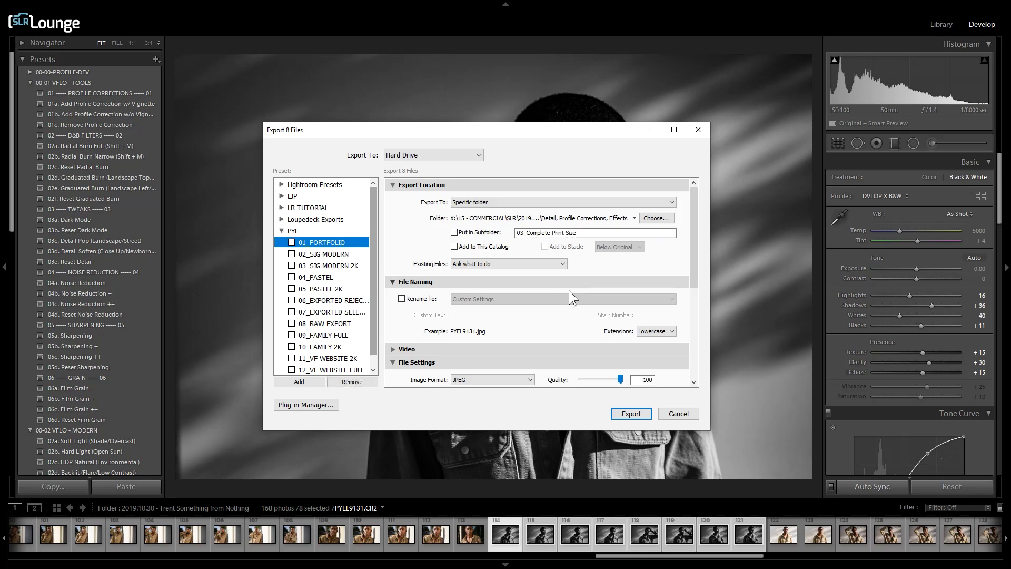
Step: Review the 01_PORTFOLIO export settings with the File Naming section collapsed
scroll(631, 287, "down", 3)
scroll(603, 286, "up", 3)
left_click(419, 282)
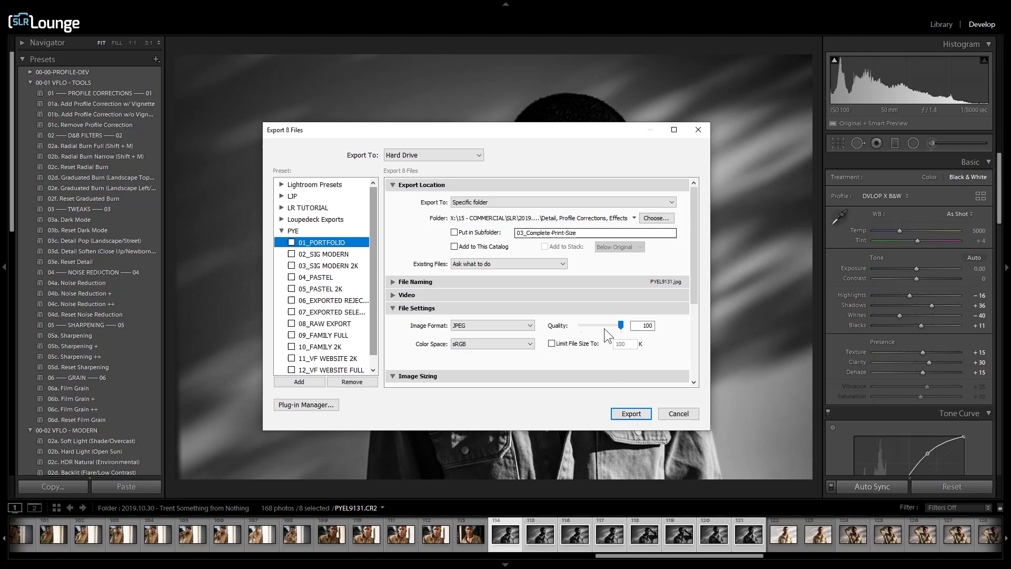
scroll(640, 339, "down", 3)
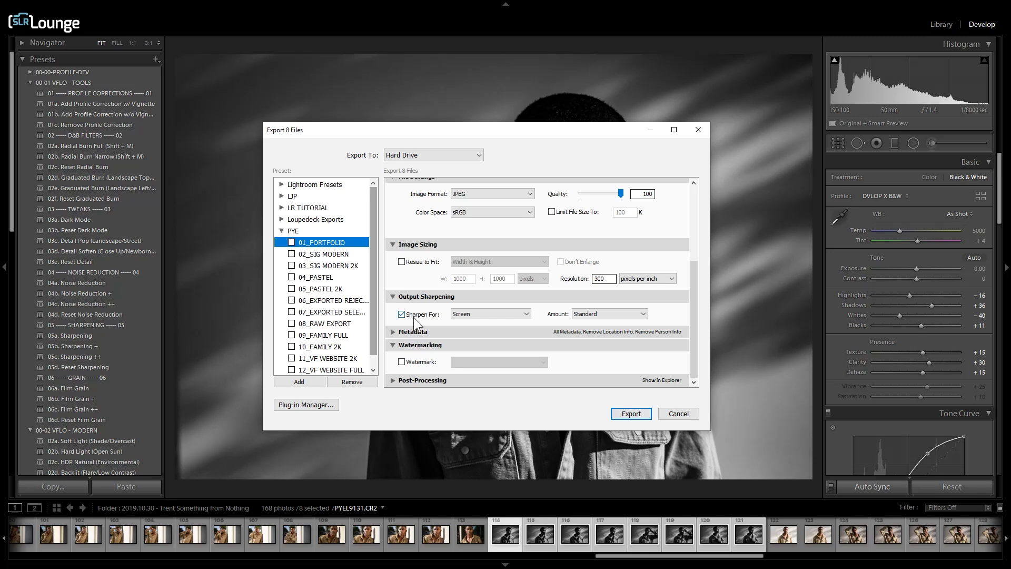
Step: Keep Output Sharpening targeted at Screen and check the Metadata section
left_click(513, 312)
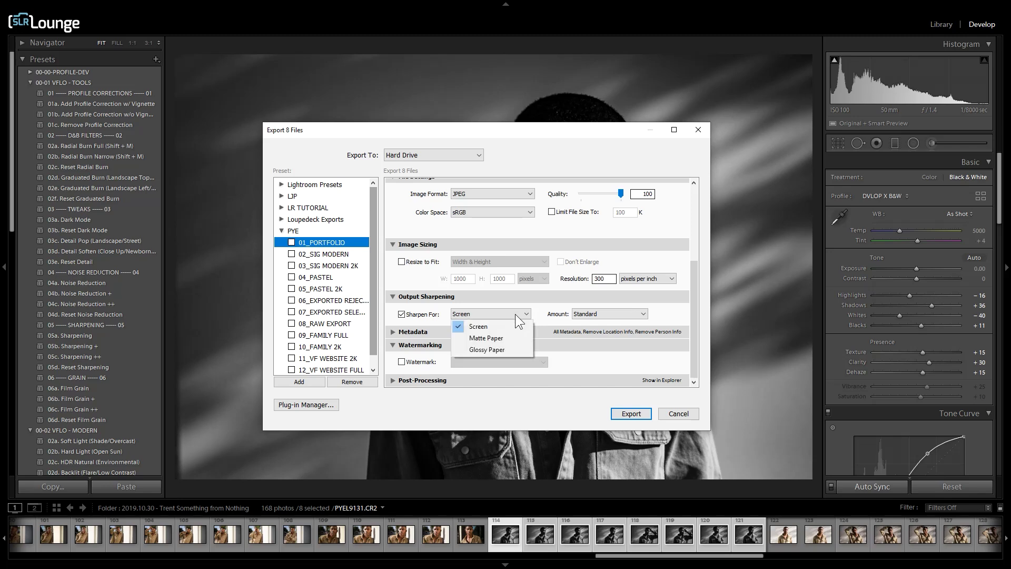
left_click(505, 328)
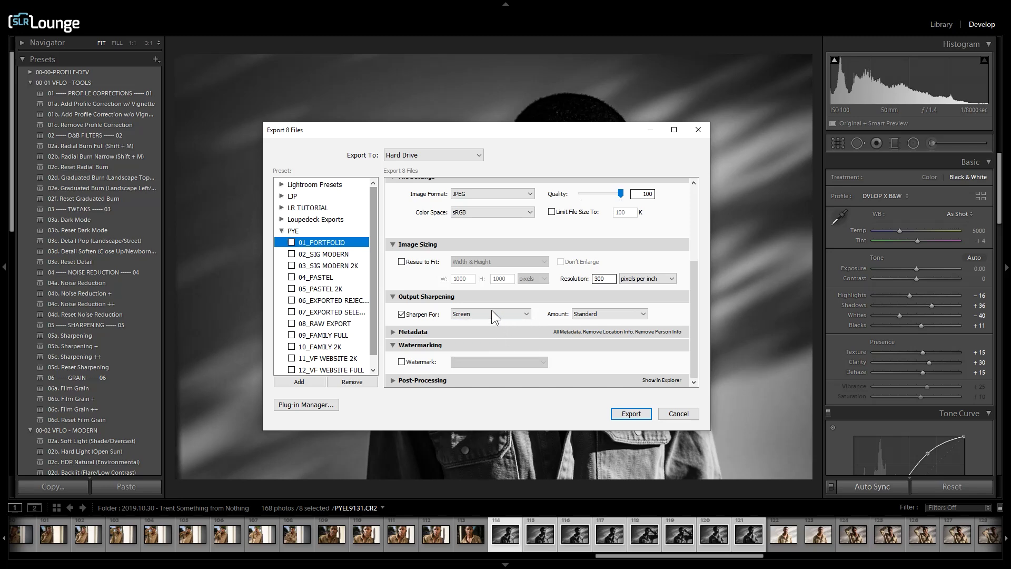
left_click(542, 330)
left_click(542, 326)
scroll(626, 330, "up", 5)
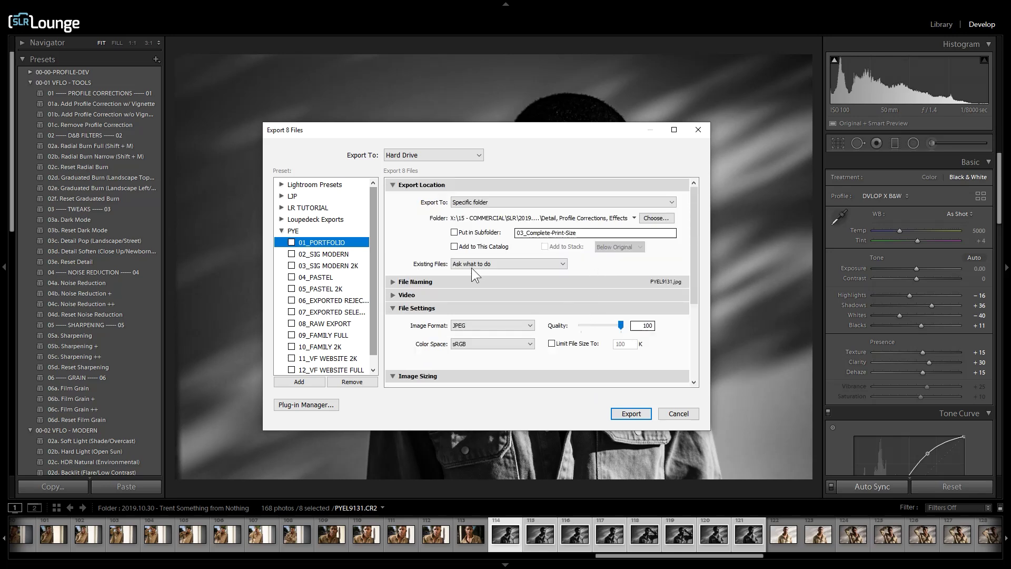
left_click(289, 382)
left_click_drag(696, 328, 471, 256)
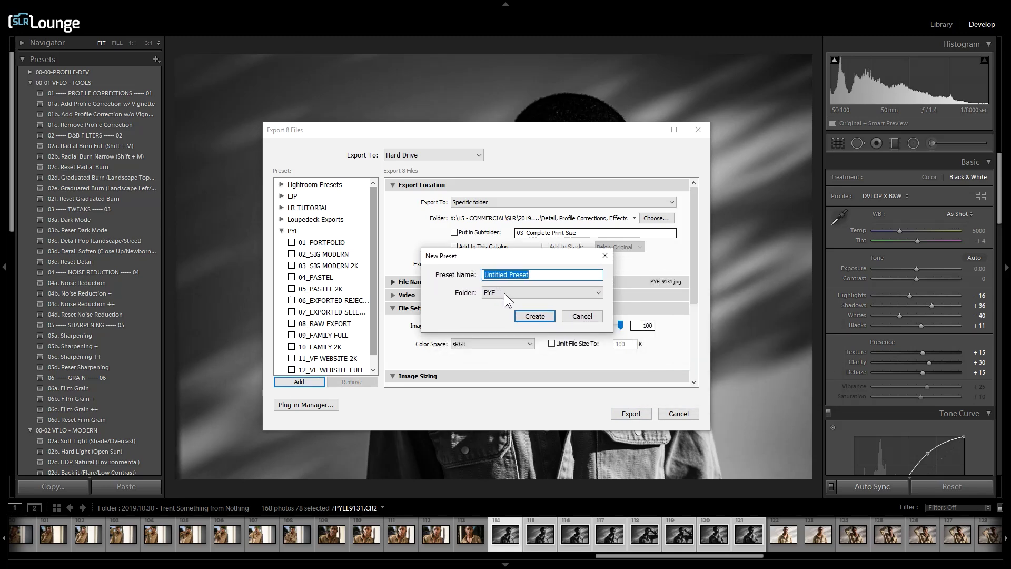
left_click(589, 318)
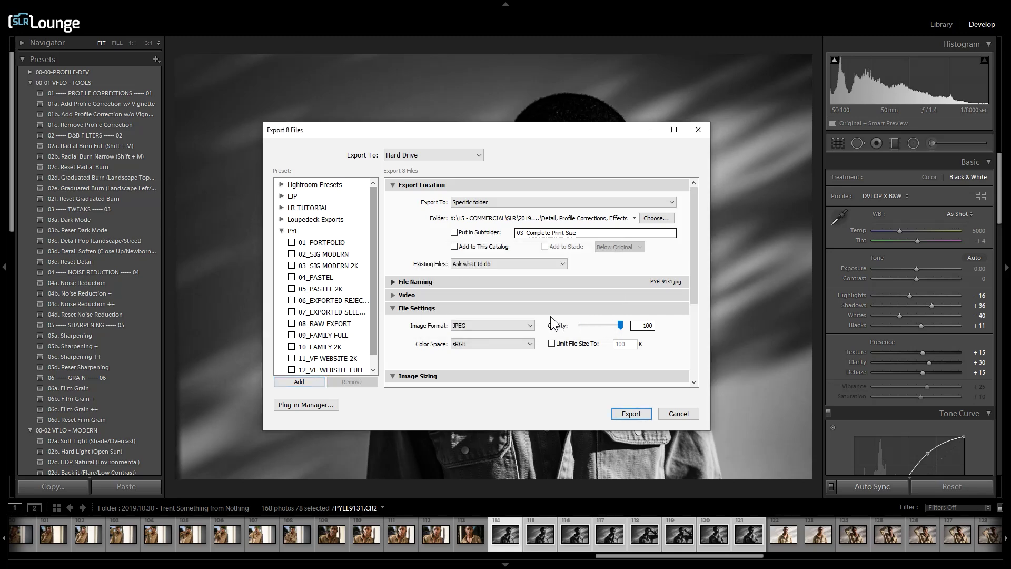
left_click(351, 266)
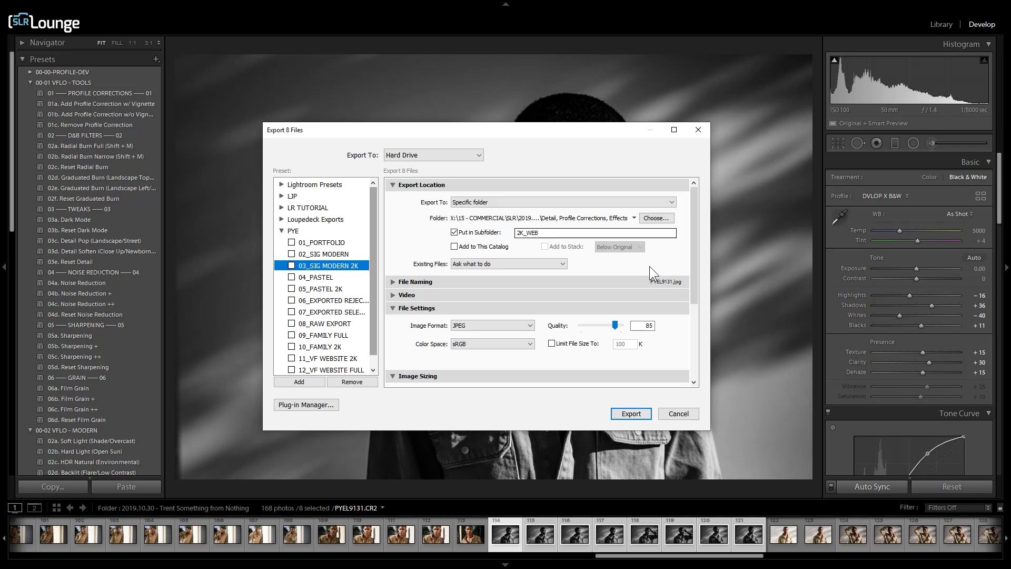
left_click_drag(693, 258, 684, 308)
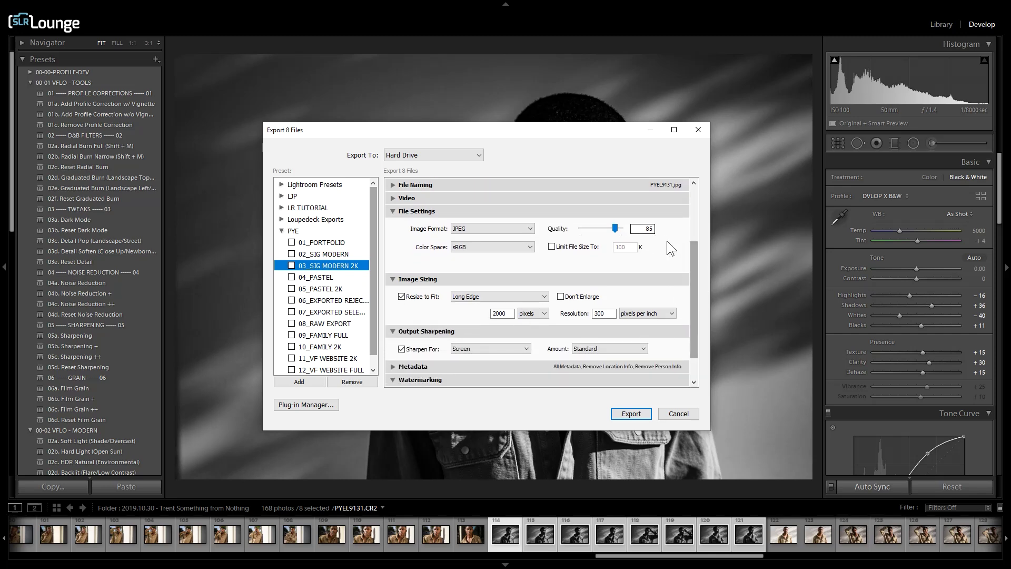
left_click_drag(696, 264, 706, 306)
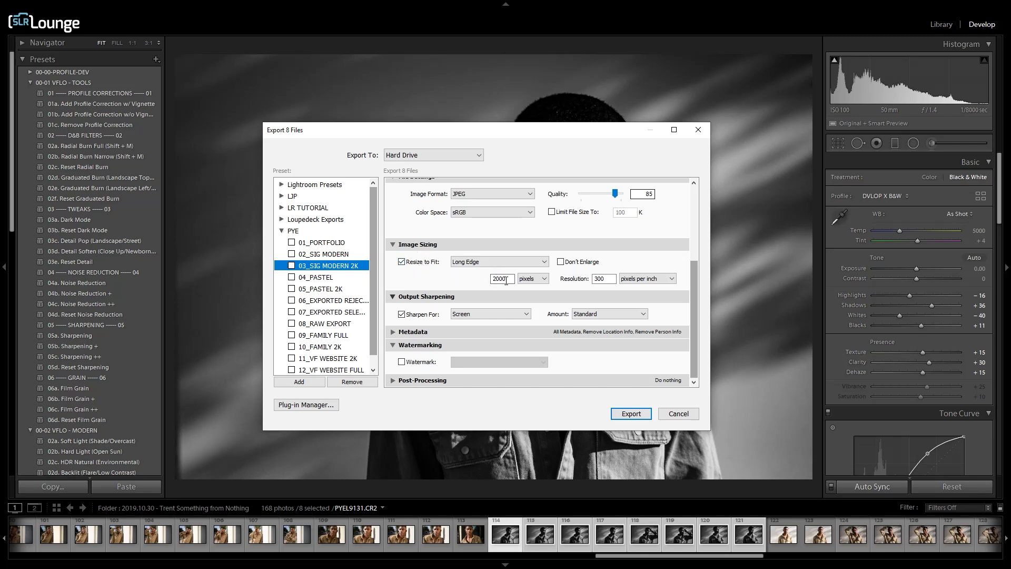
left_click_drag(691, 293, 692, 222)
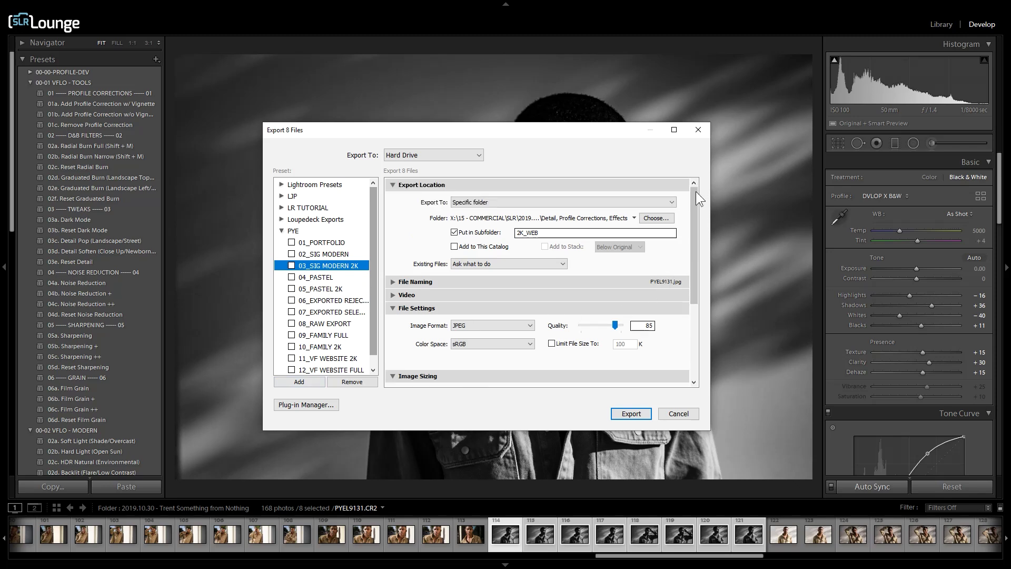
scroll(697, 181, "up", 1)
left_click(323, 234)
left_click(325, 242)
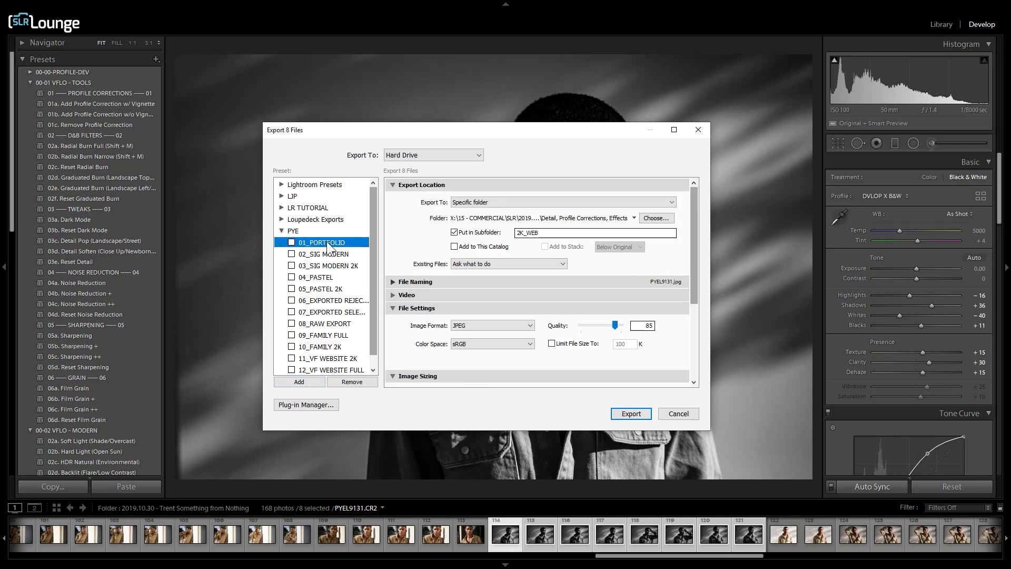
Step: Check 01_PORTFOLIO too, export, and send the 03_SIG MODERN 2K preset to the Desktop
left_click(292, 243)
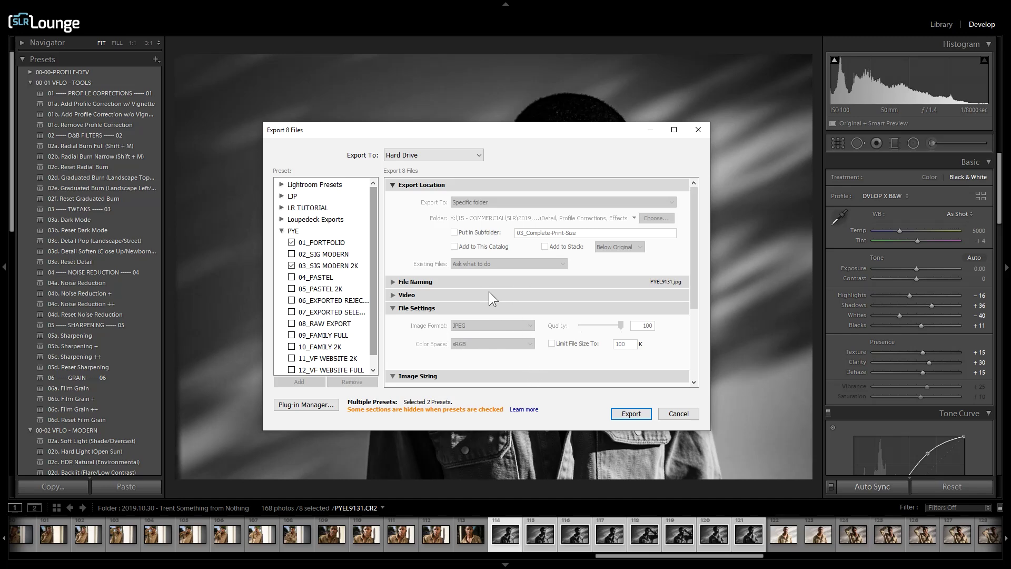
left_click(649, 412)
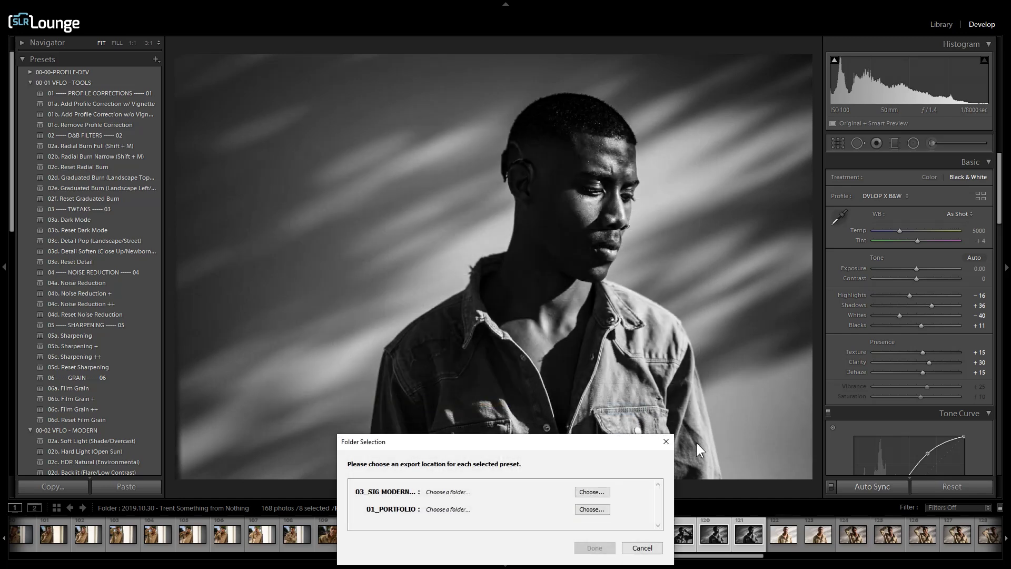
left_click_drag(531, 441, 514, 179)
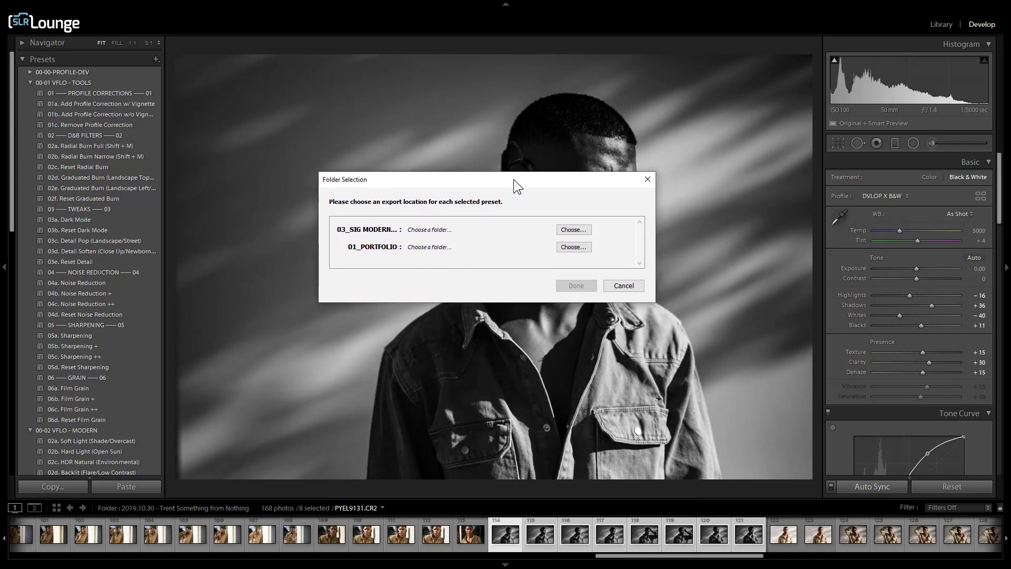
left_click(571, 231)
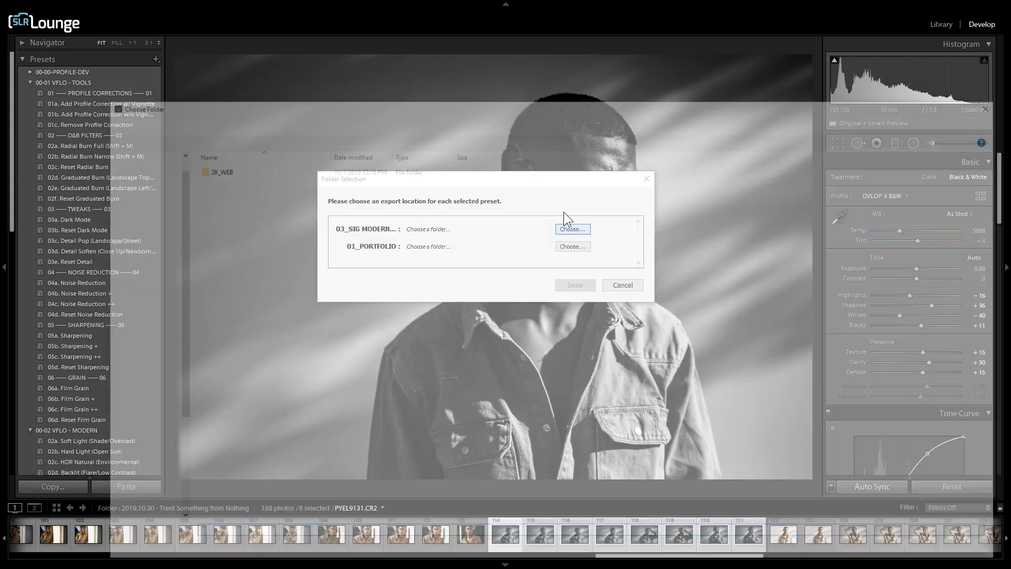
left_click(150, 153)
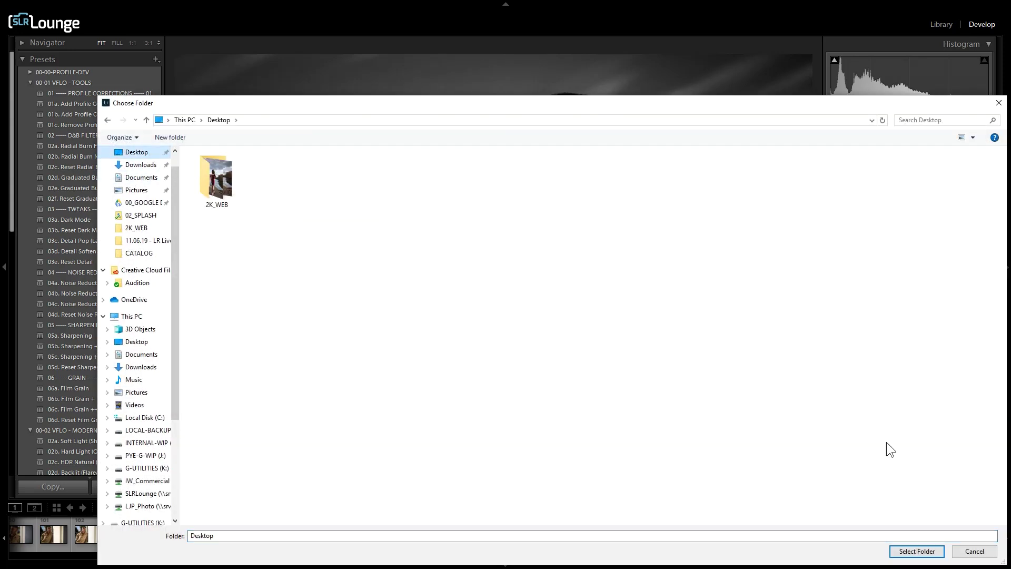
left_click(895, 551)
Step: Set the 01_PORTFOLIO destination to the Desktop and begin both exports
left_click(584, 247)
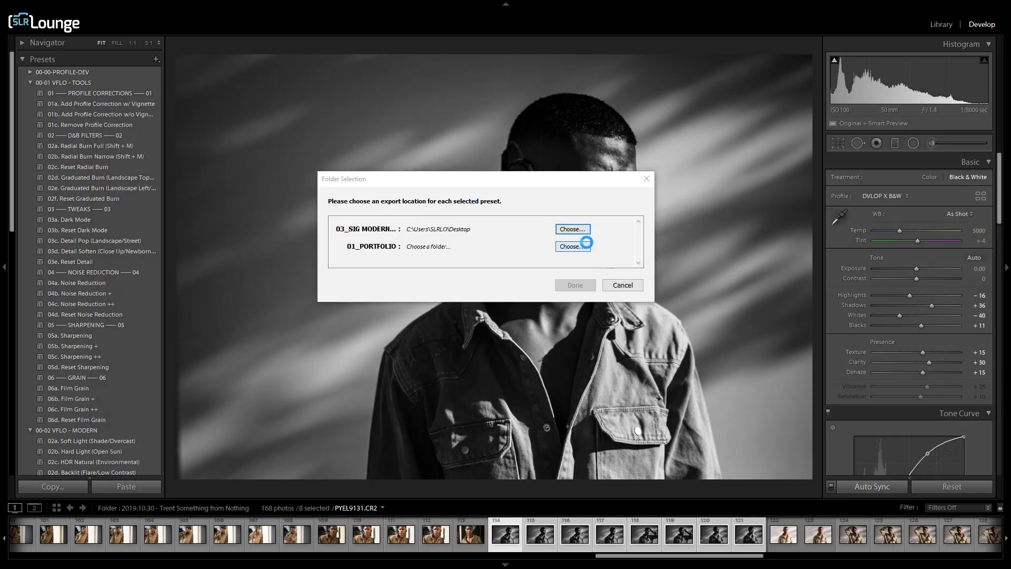
left_click(137, 151)
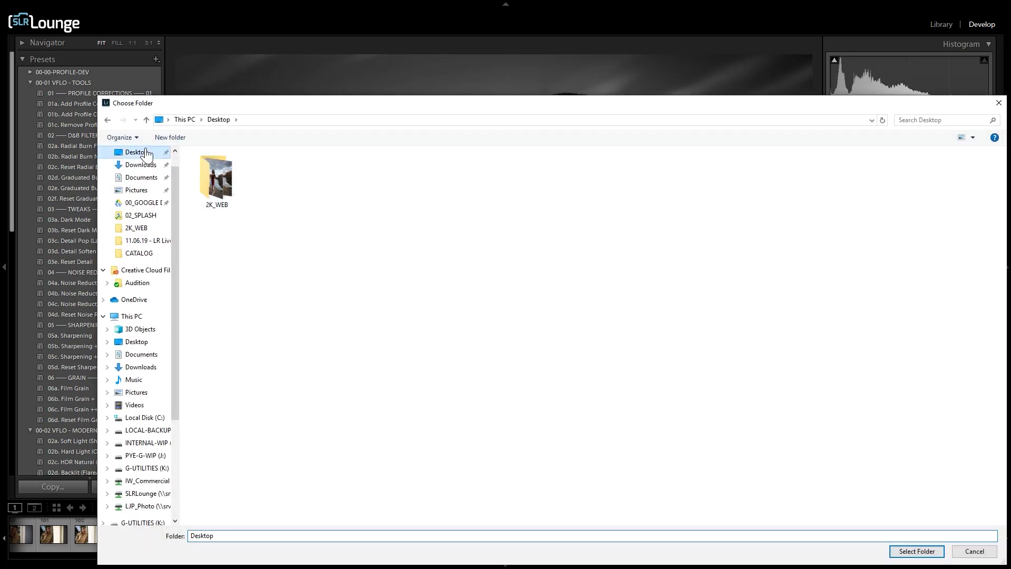
left_click(920, 547)
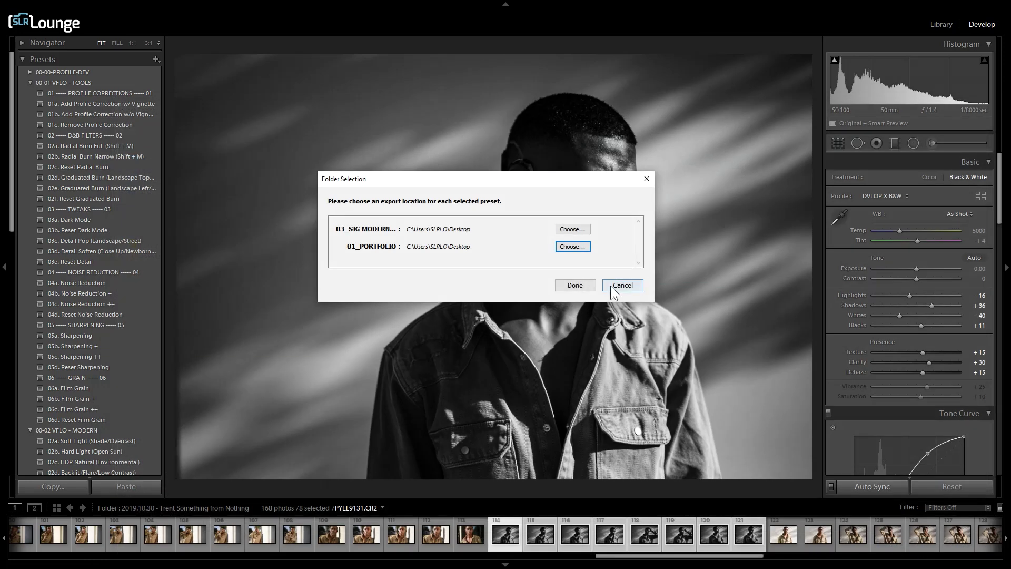
left_click(574, 285)
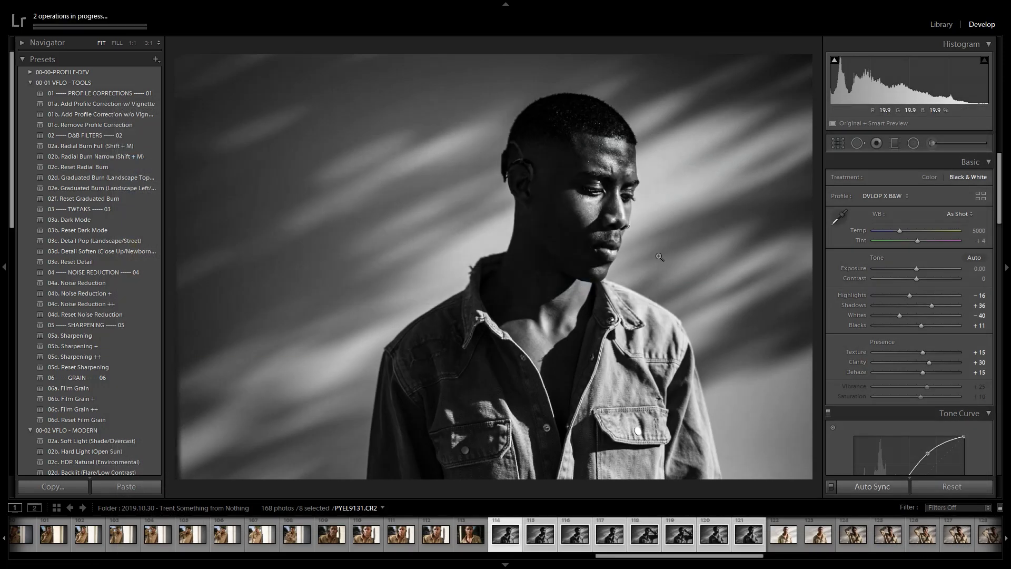